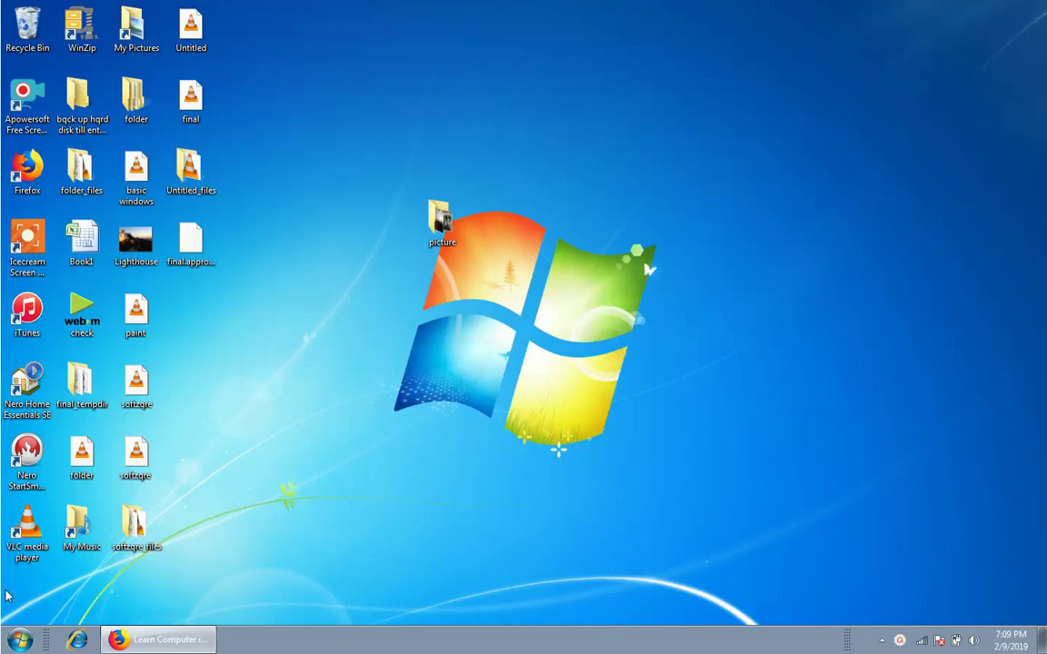
Open Paint and restore its maximized window to a smaller size.
key("super")
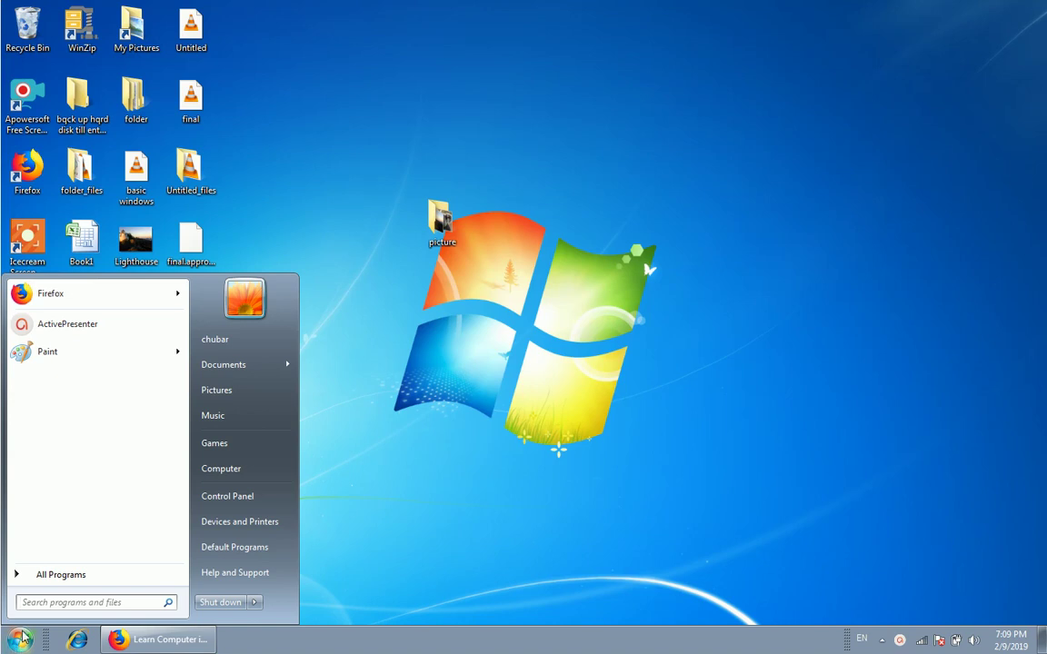
mouse_move(62, 364)
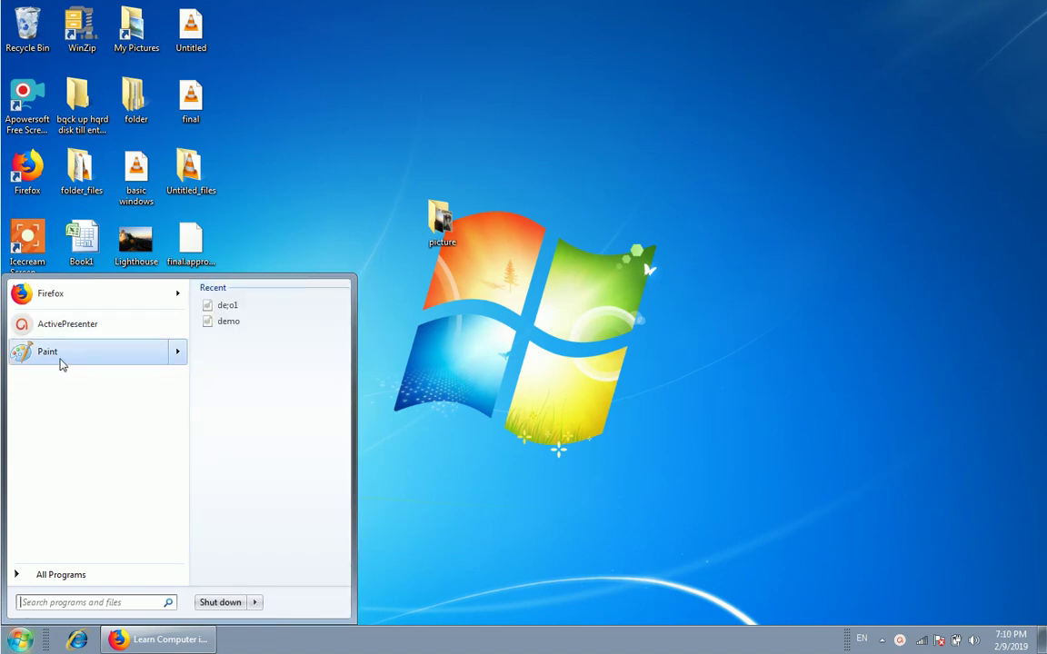
left_click(62, 363)
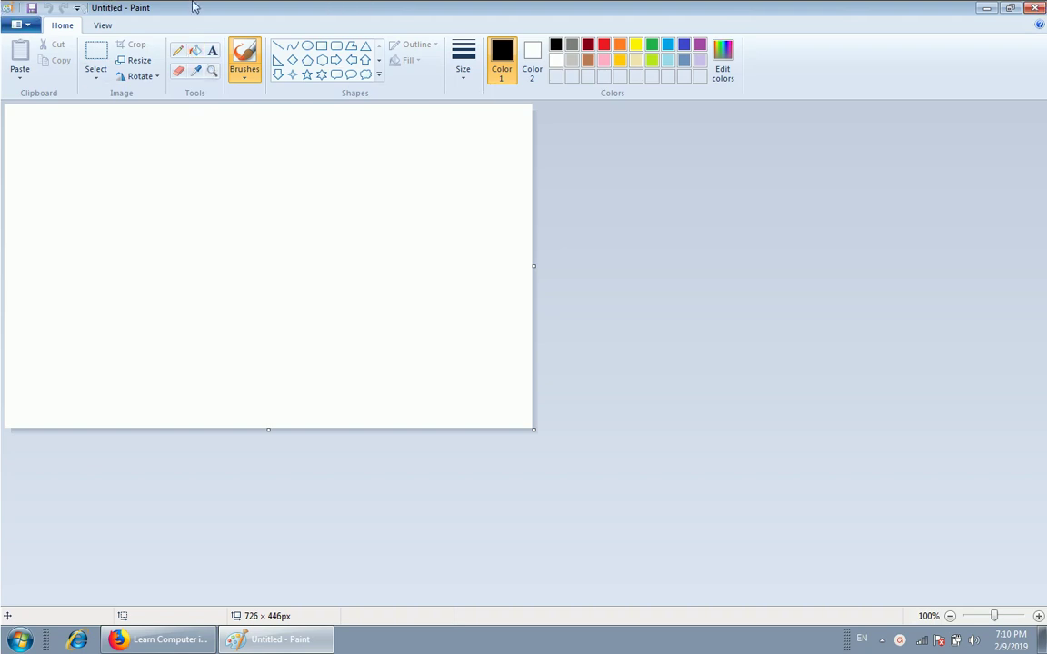
double_click(100, 7)
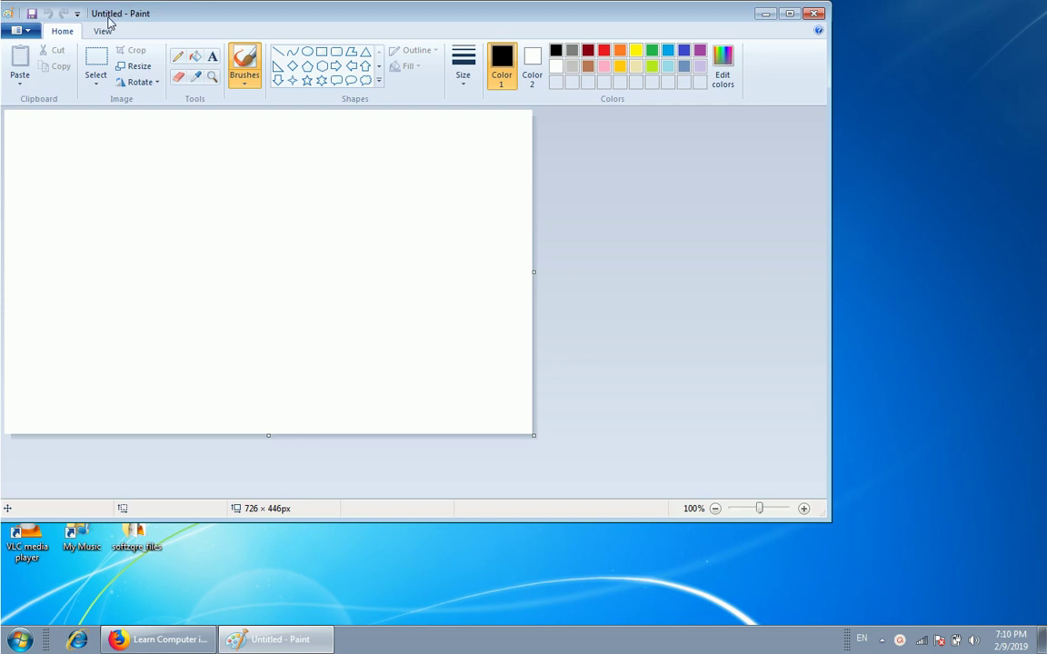
Save the blank picture as a PNG named final in the Pictures library.
left_click(27, 33)
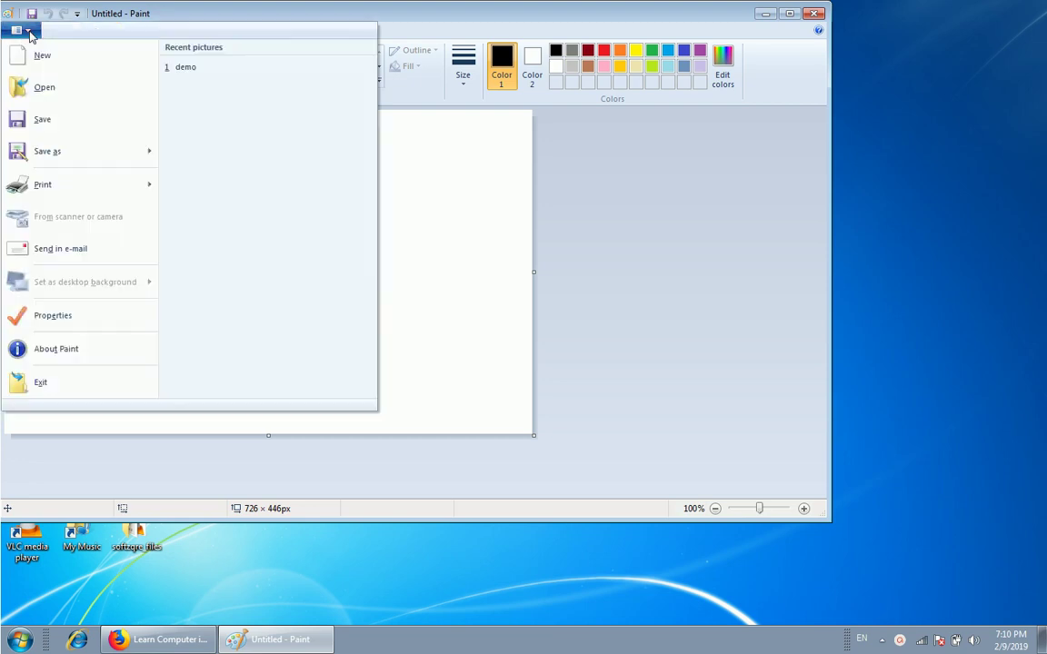
mouse_move(58, 147)
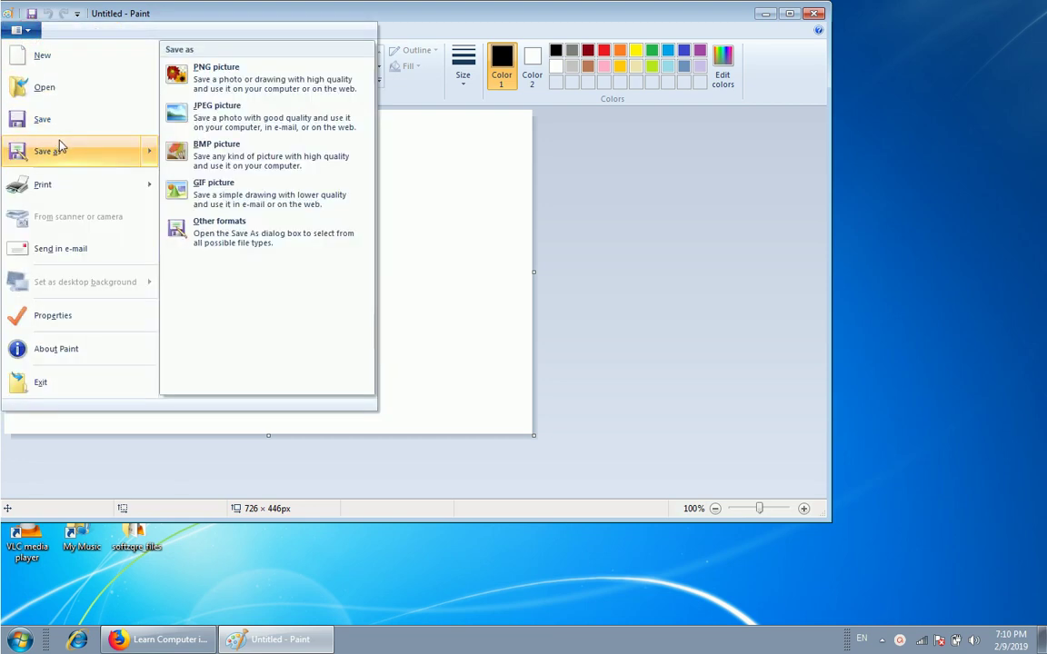
left_click(68, 153)
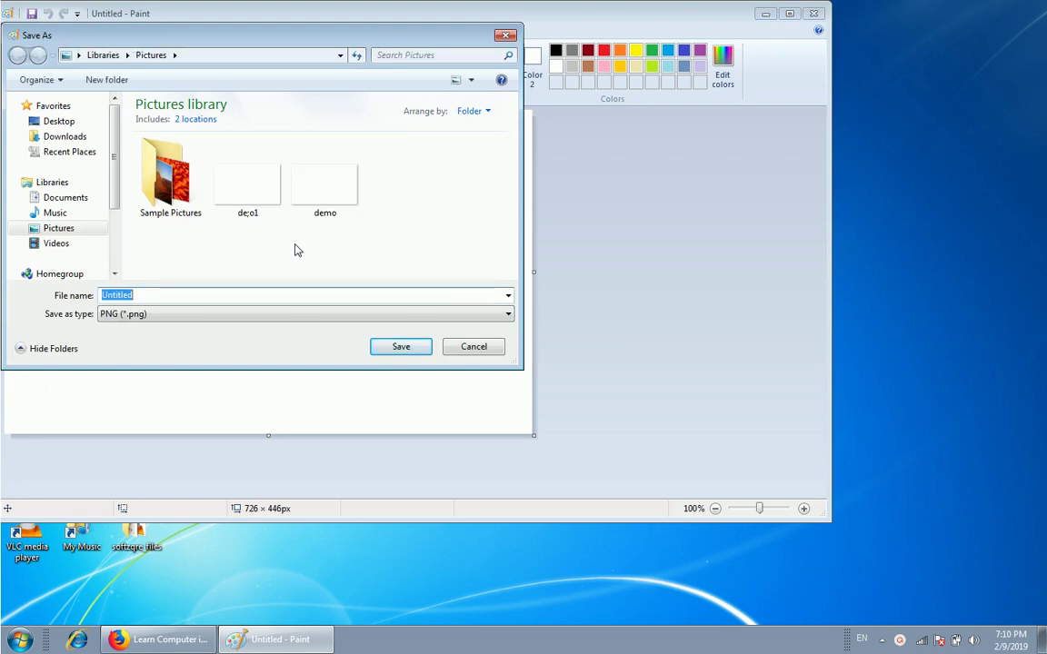
type("f")
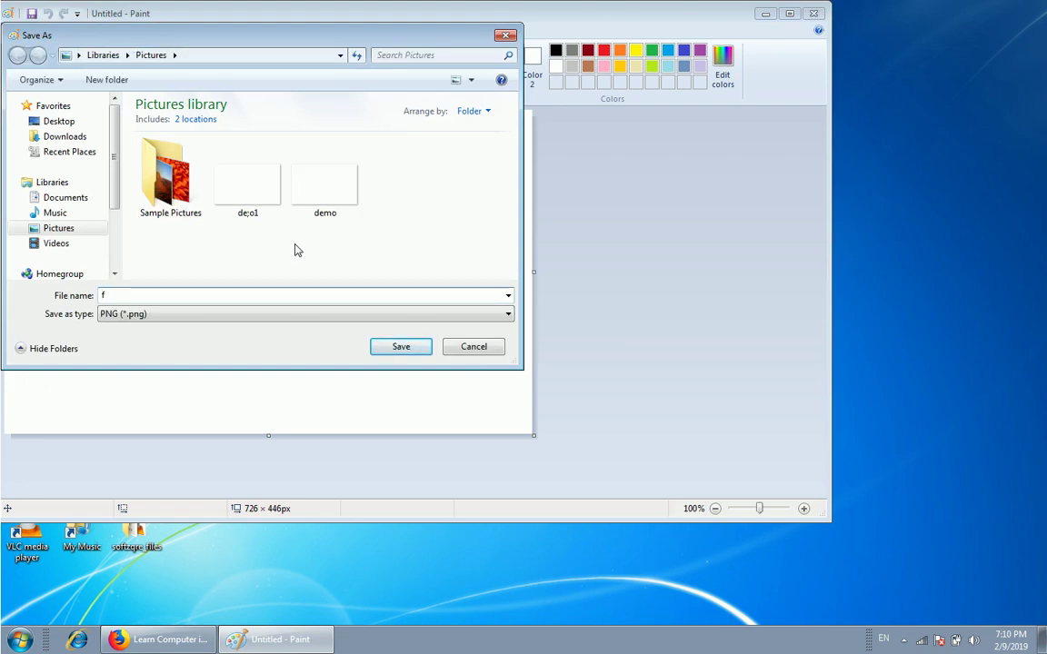
type("inal")
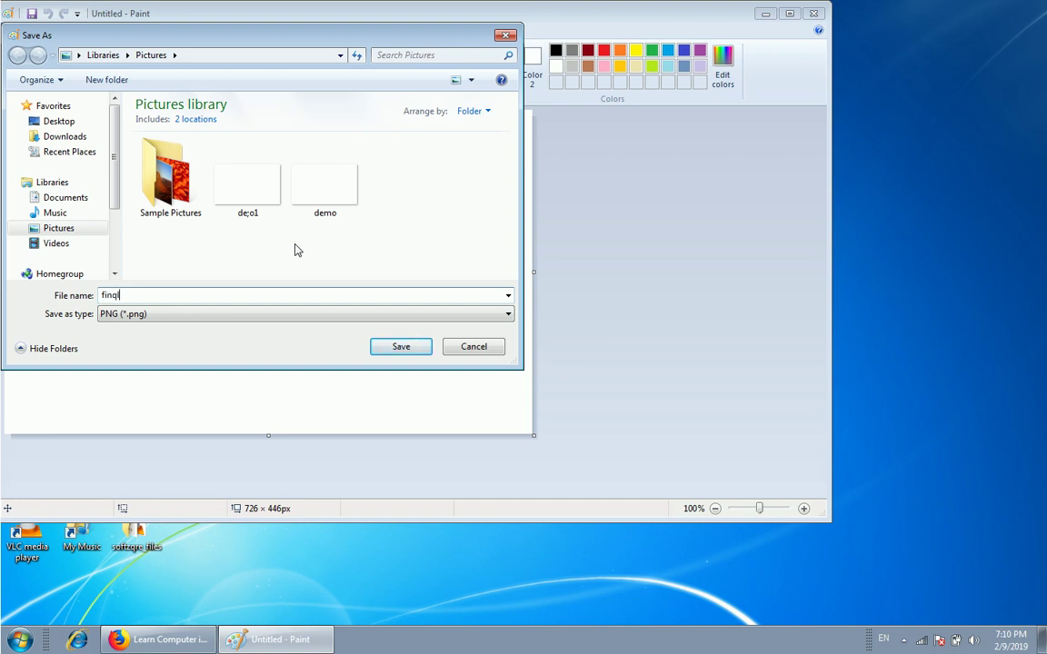
key("BackSpace")
key("BackSpace")
key("BackSpace")
type("nal")
left_click(417, 353)
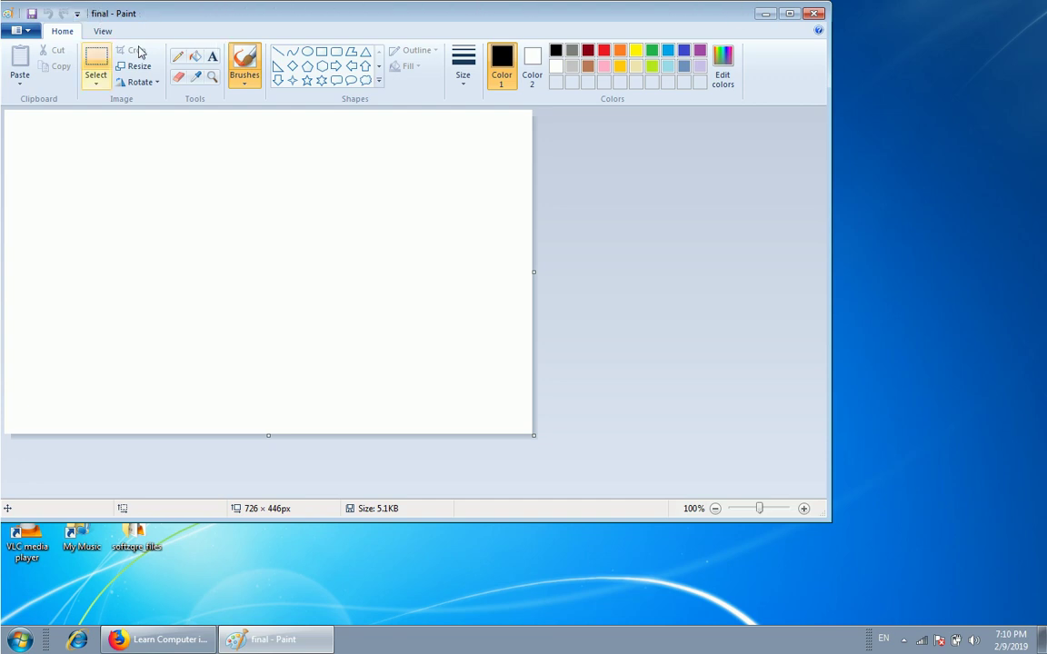
left_click(27, 31)
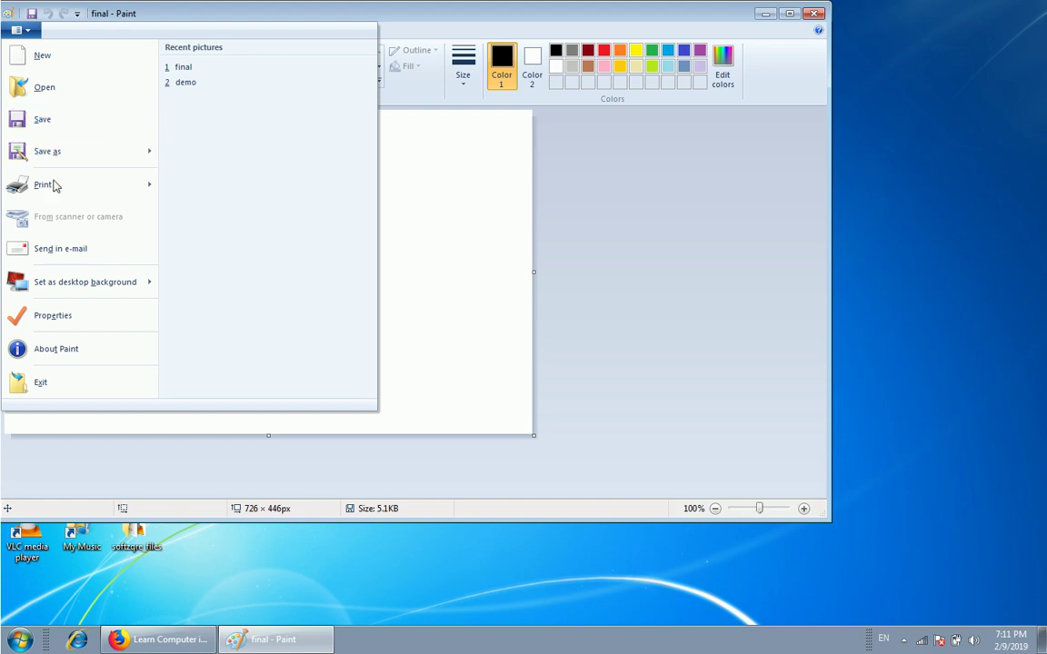
mouse_move(49, 195)
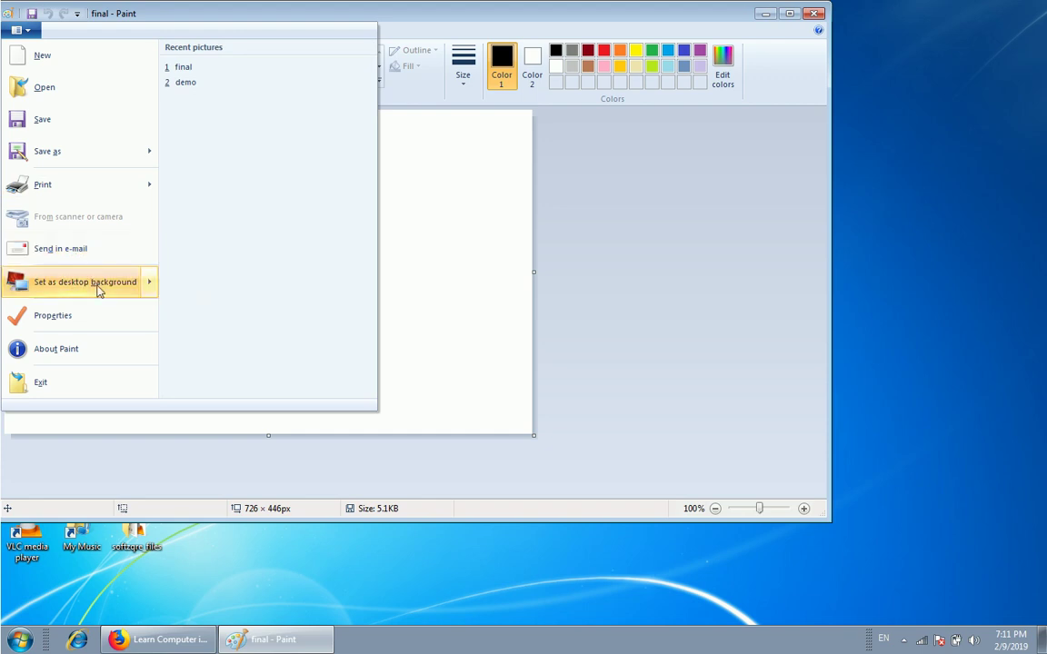
mouse_move(121, 287)
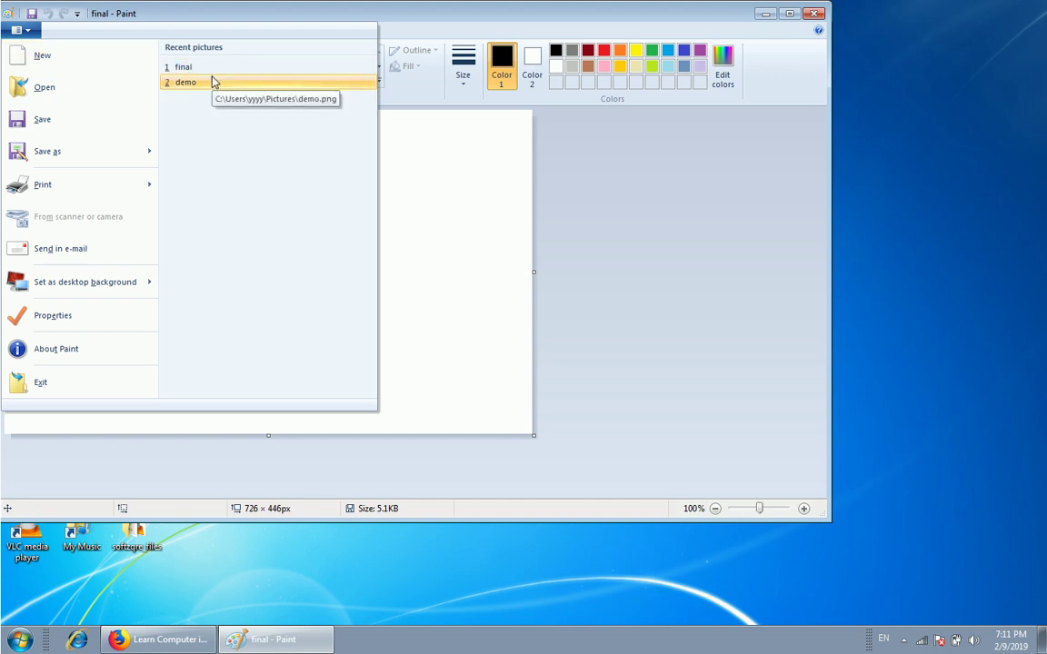
left_click(447, 183)
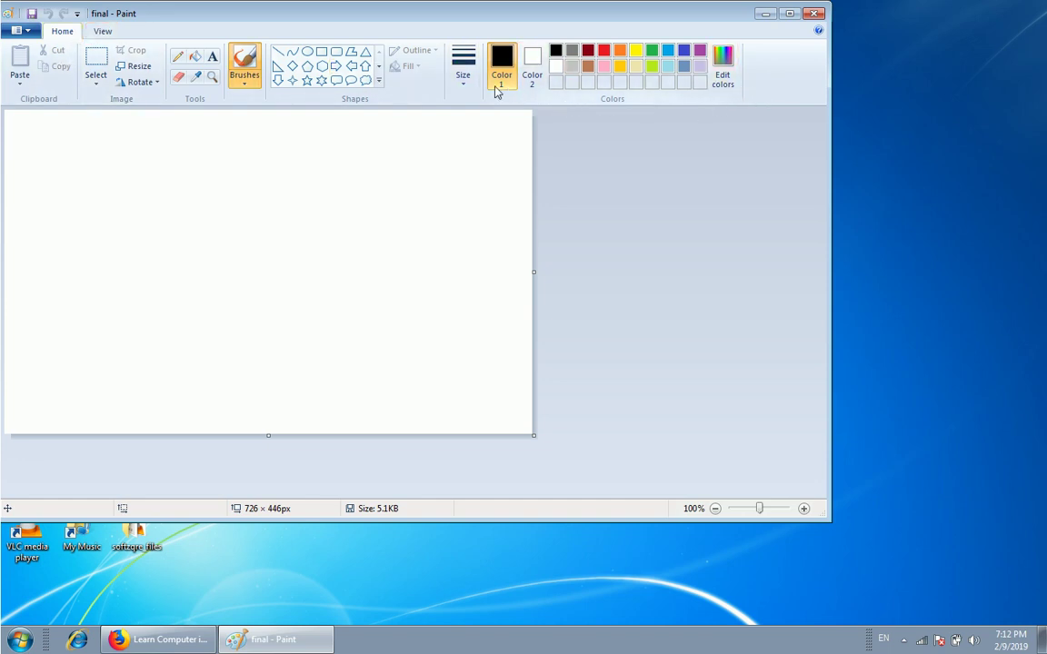
Zoom the canvas in to 200% and return it to 100%.
left_click(103, 34)
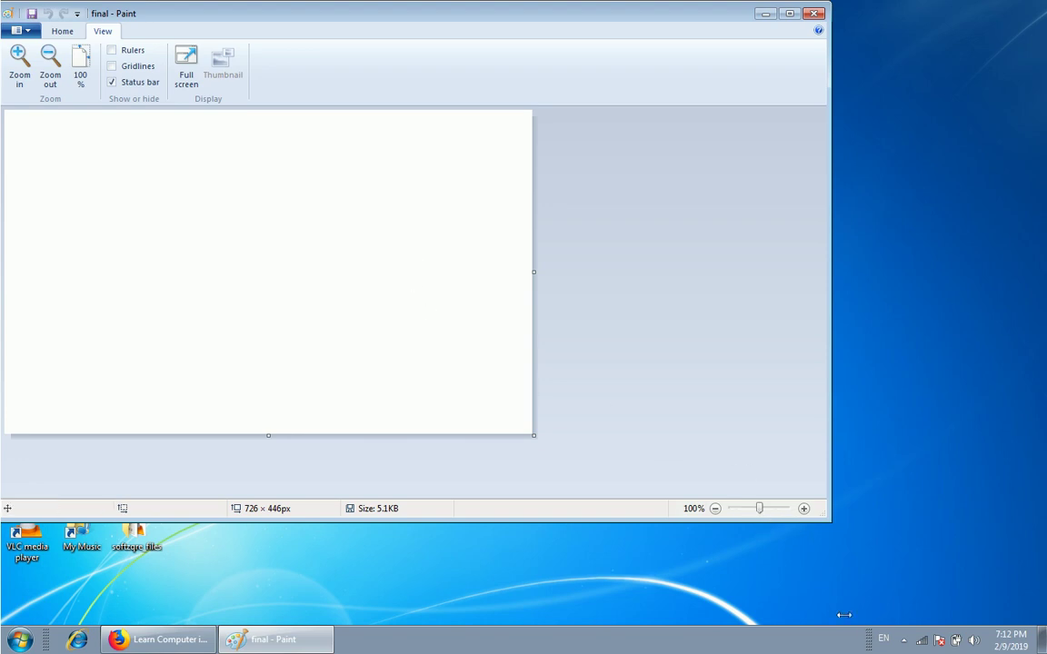
left_click(779, 510)
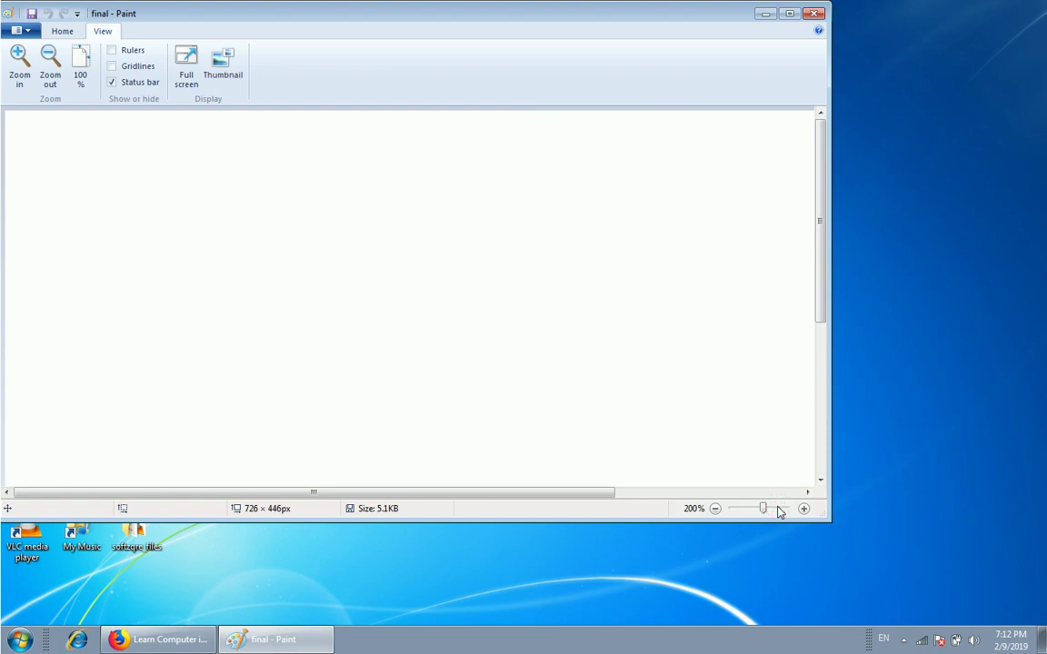
left_click(754, 509)
left_click(742, 510)
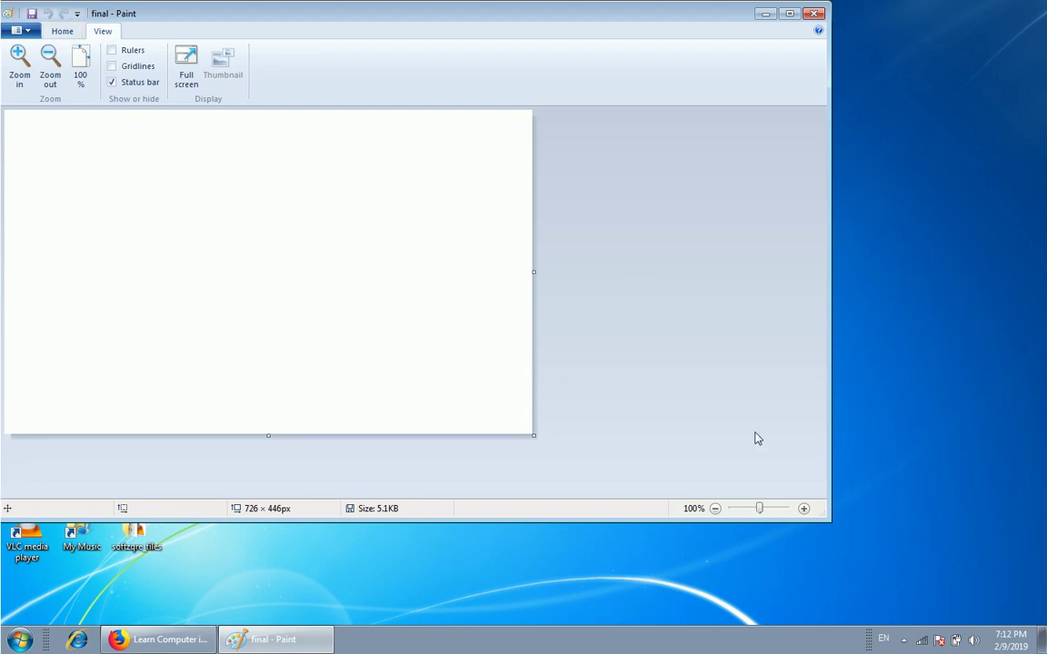
Try several canvas magnifications up to 500% and leave the zoom at 400%.
left_click(777, 510)
left_click(777, 509)
left_click(776, 510)
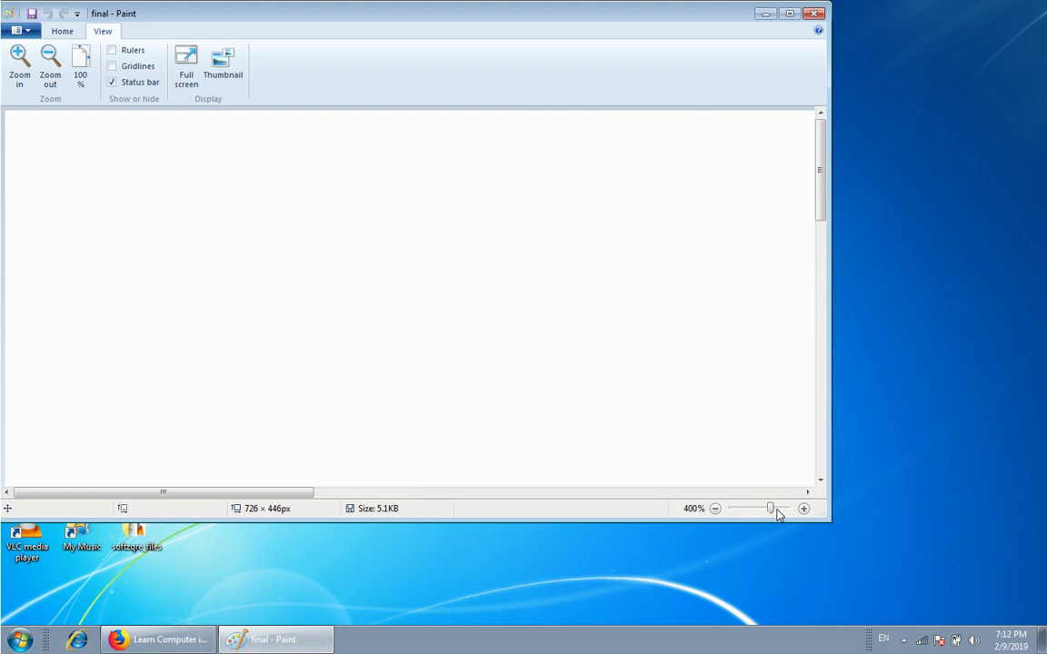
left_click(777, 510)
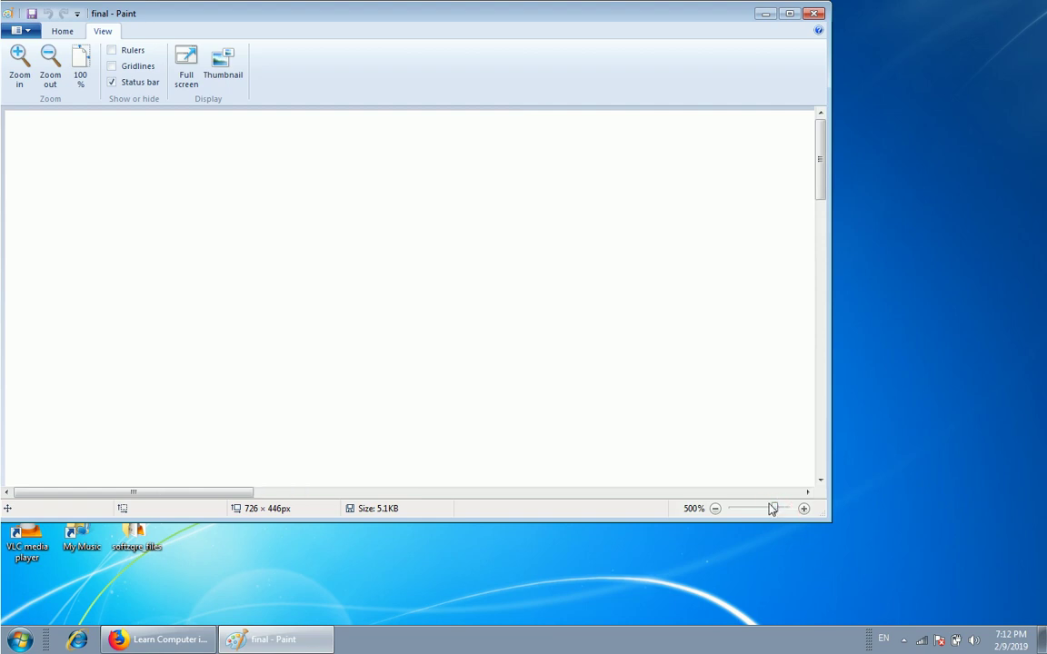
left_click(742, 510)
left_click(741, 510)
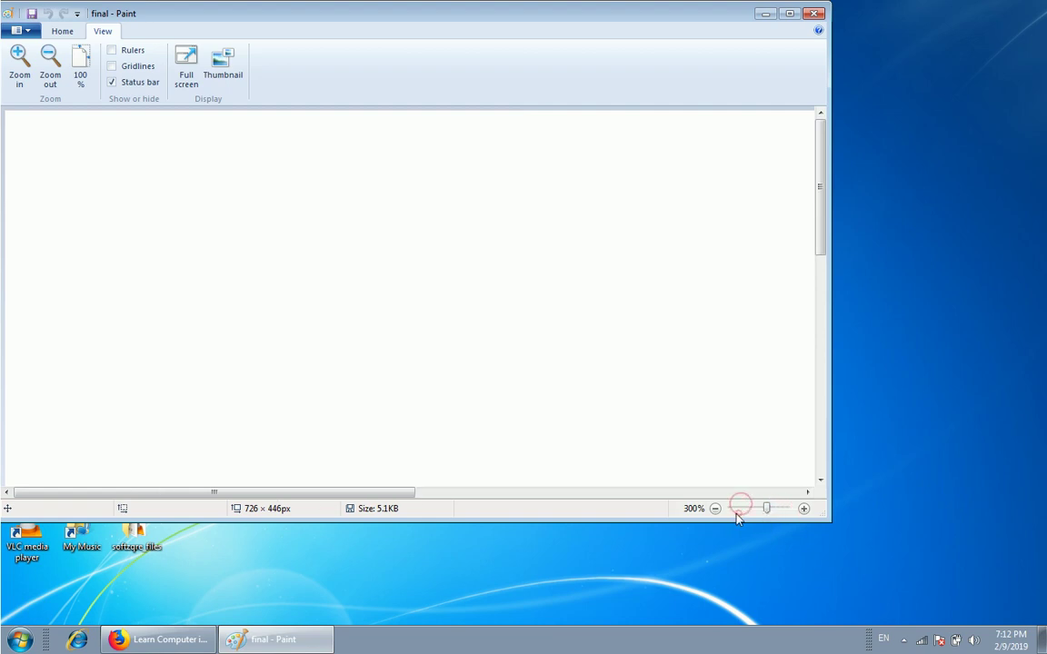
left_click(782, 509)
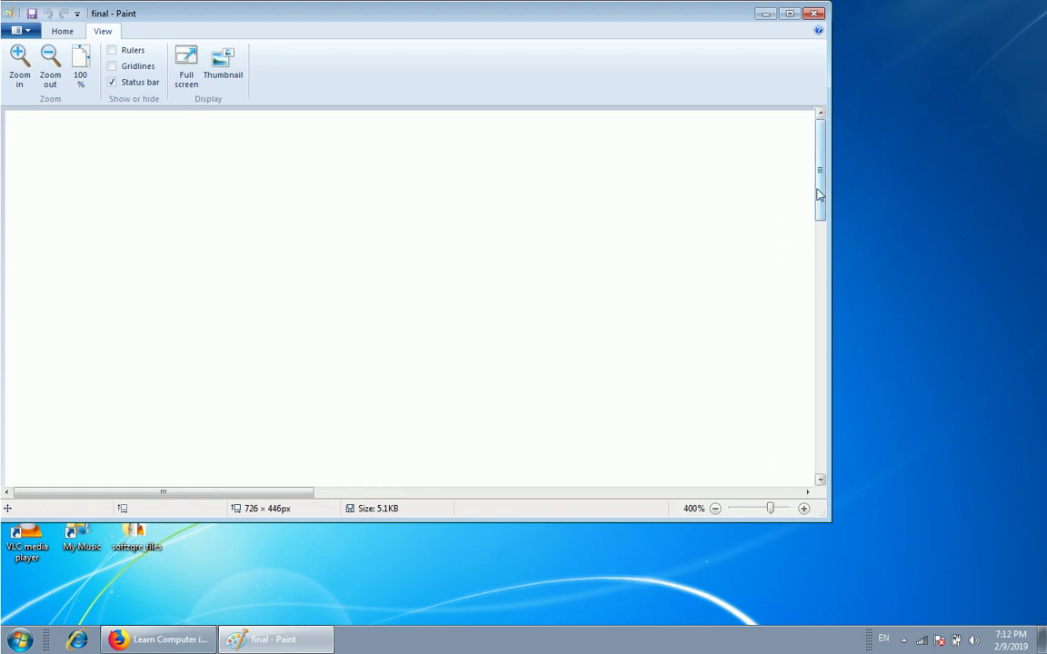
Scroll the magnified canvas down to its lower edge and back up to the top.
left_click_drag(819, 195, 815, 164)
mouse_move(823, 172)
left_mouse_down()
mouse_move(834, 466)
mouse_move(820, 334)
mouse_move(843, 180)
mouse_move(813, 306)
mouse_move(808, 509)
mouse_move(830, 135)
mouse_move(820, 437)
mouse_move(812, 161)
left_mouse_up()
left_click_drag(820, 189, 822, 200)
scroll(822, 200, "down", 10)
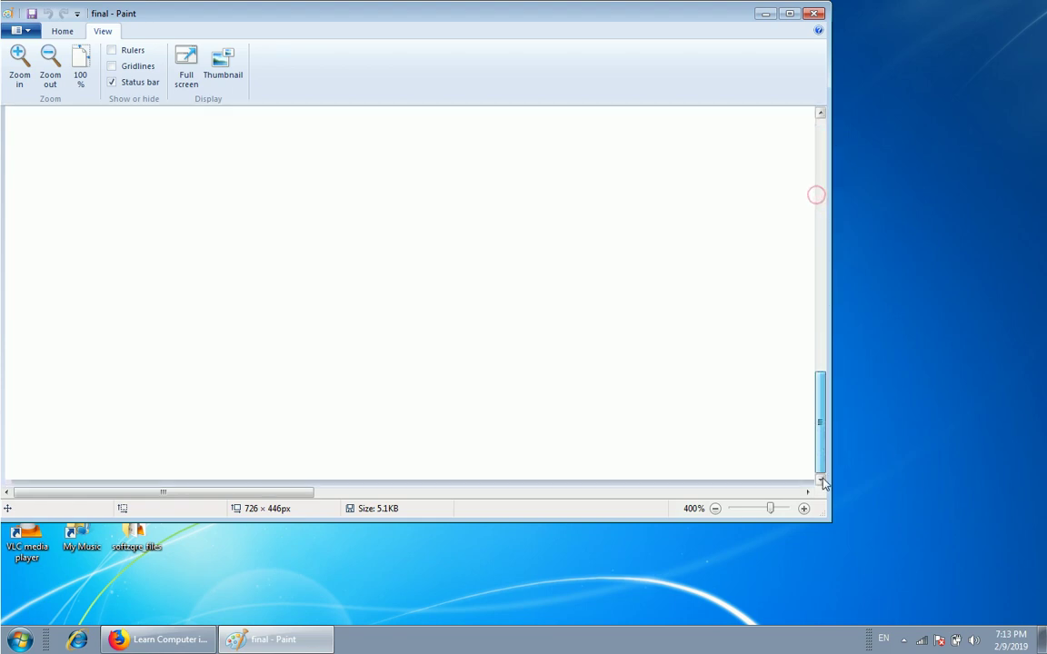
scroll(820, 196, "up", 10)
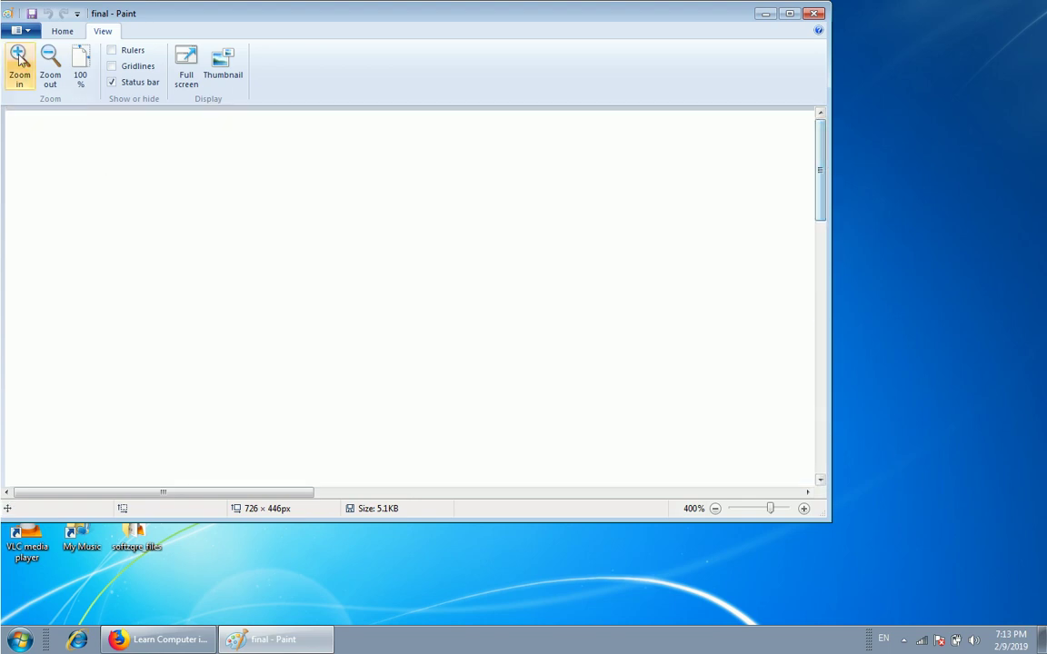
Return to the drawing tools, move the Paint window away from the screen corner, and minimize and restore it.
left_click(62, 31)
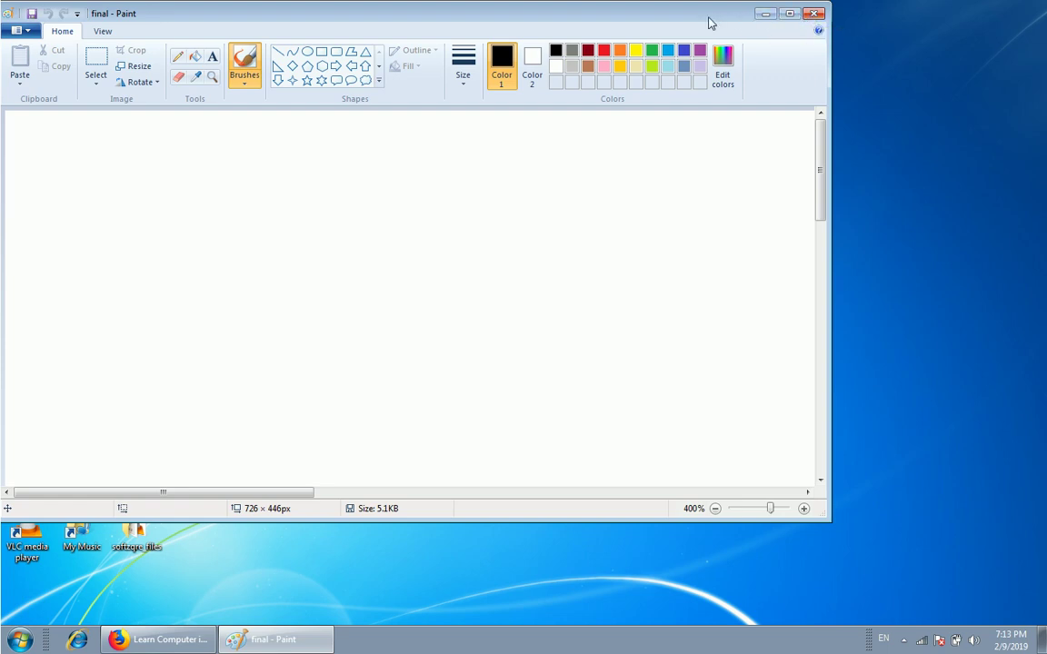
left_click_drag(711, 21, 772, 66)
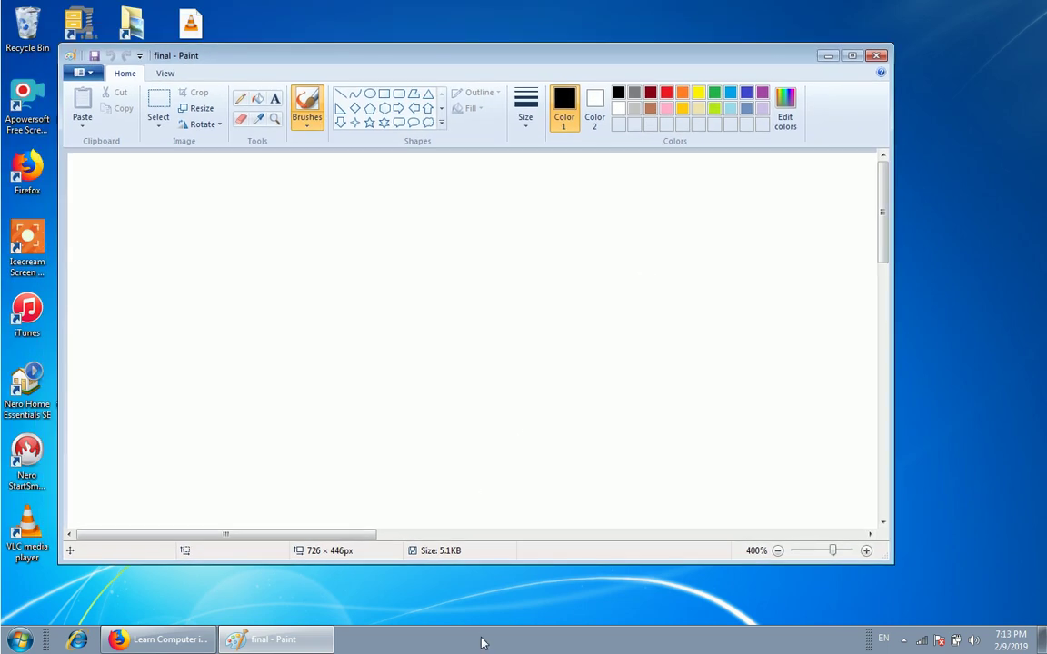
left_click(826, 57)
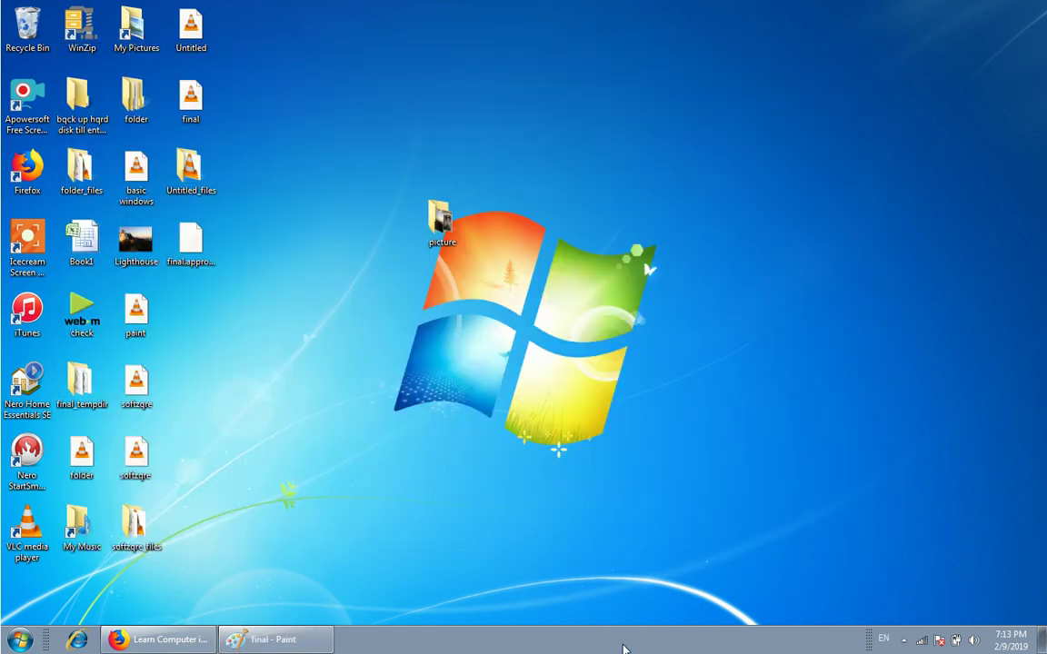
mouse_move(278, 648)
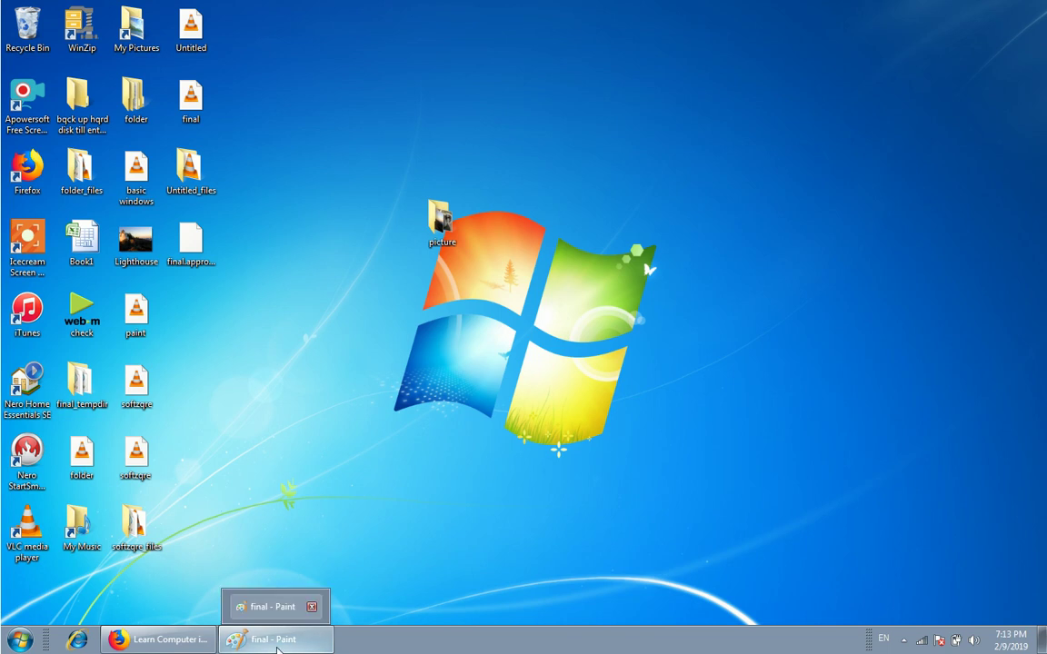
left_click(278, 645)
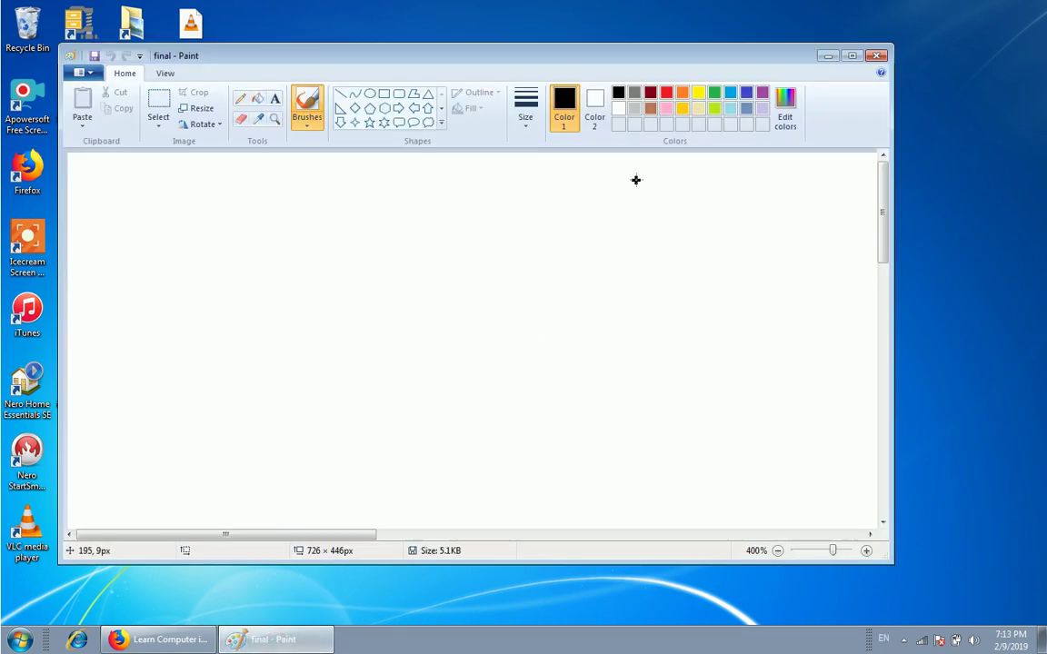
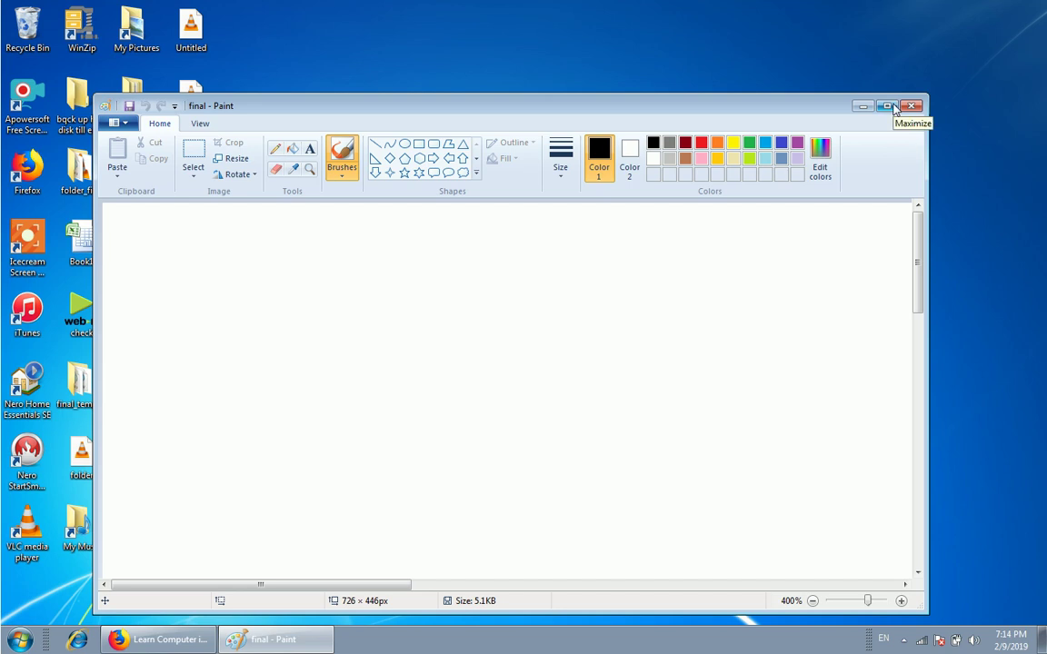
Maximize the Paint window, restore it to its smaller size and move it higher on the desktop.
left_click(888, 107)
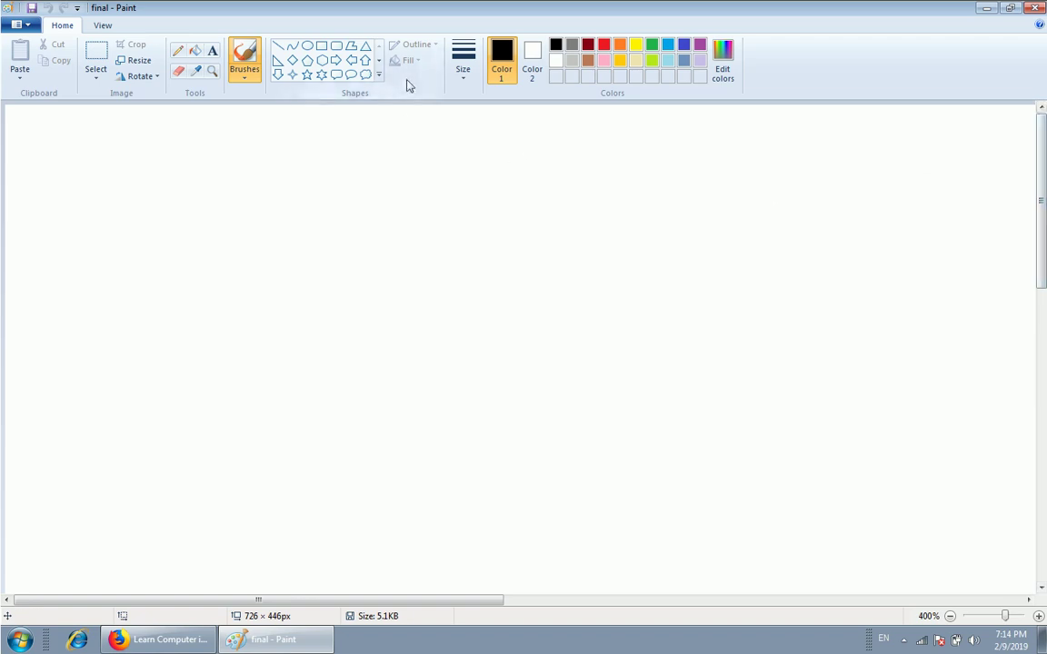
left_click(1013, 9)
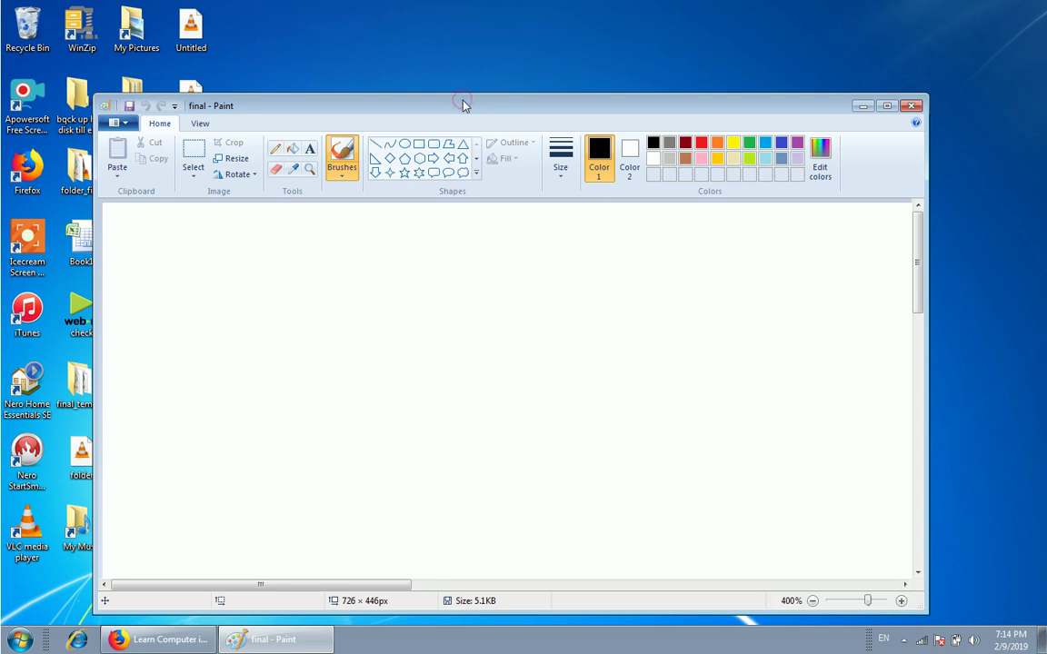
mouse_move(462, 105)
left_mouse_down()
mouse_move(650, 54)
mouse_move(394, 33)
mouse_move(420, 56)
mouse_move(575, 82)
mouse_move(668, 82)
mouse_move(632, 63)
mouse_move(396, 41)
mouse_move(544, 53)
mouse_move(439, 59)
mouse_move(574, 60)
mouse_move(694, 36)
mouse_move(180, 32)
mouse_move(415, 165)
mouse_move(677, 80)
mouse_move(724, 40)
mouse_move(224, 75)
mouse_move(684, 110)
mouse_move(659, 42)
mouse_move(334, 54)
mouse_move(514, 40)
left_mouse_up()
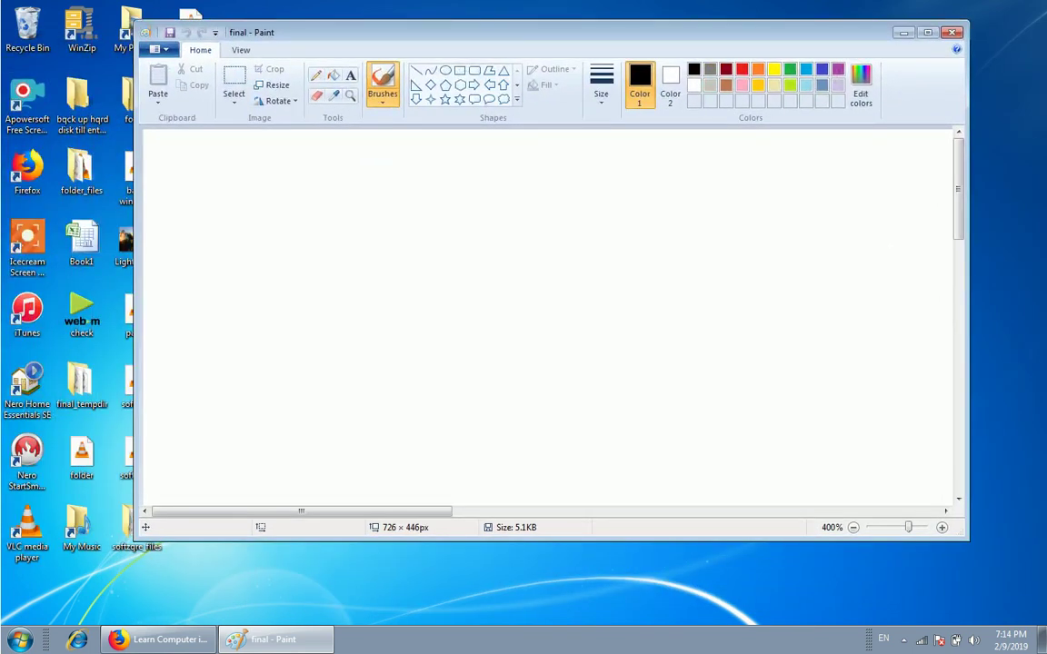
Move the Paint window slightly lower, close it and show the hidden notification icons.
left_click(954, 40)
left_click_drag(622, 36, 625, 58)
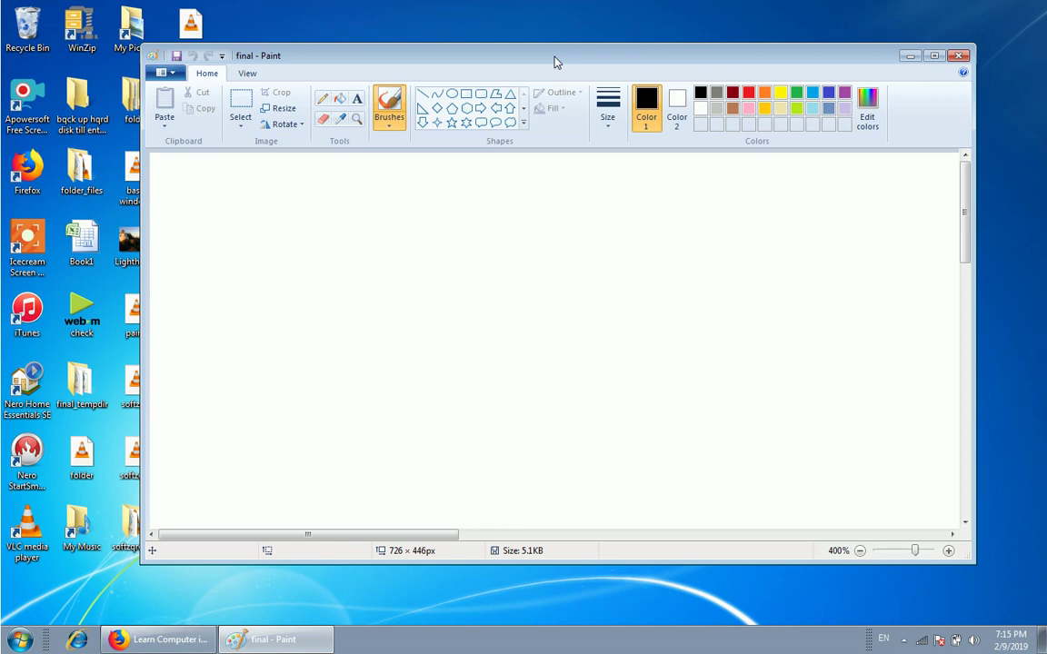
left_click(960, 57)
left_click(902, 638)
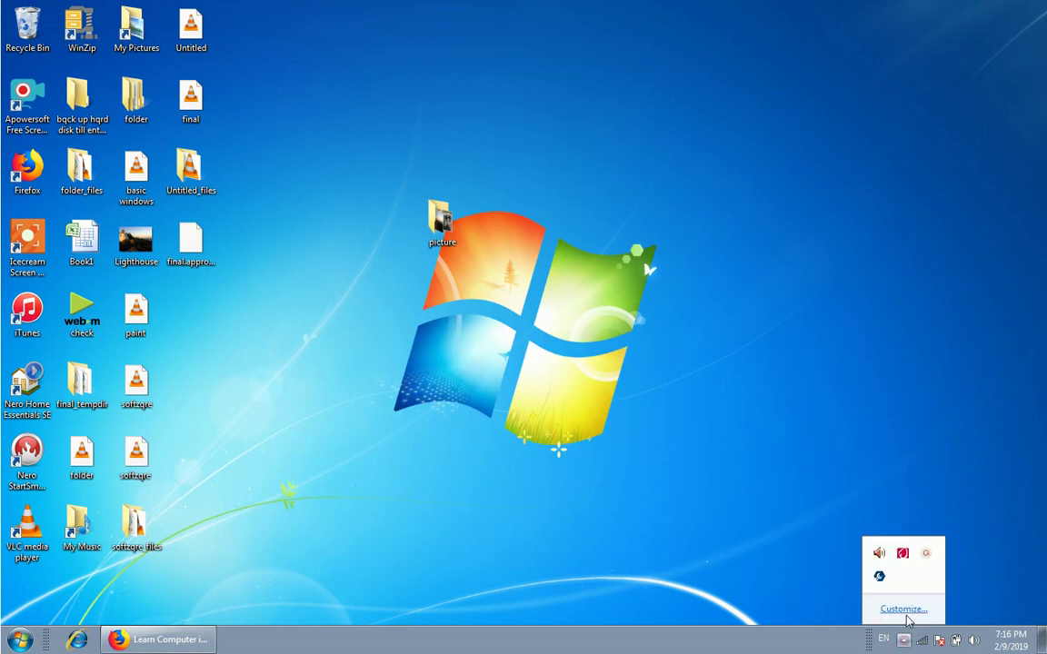